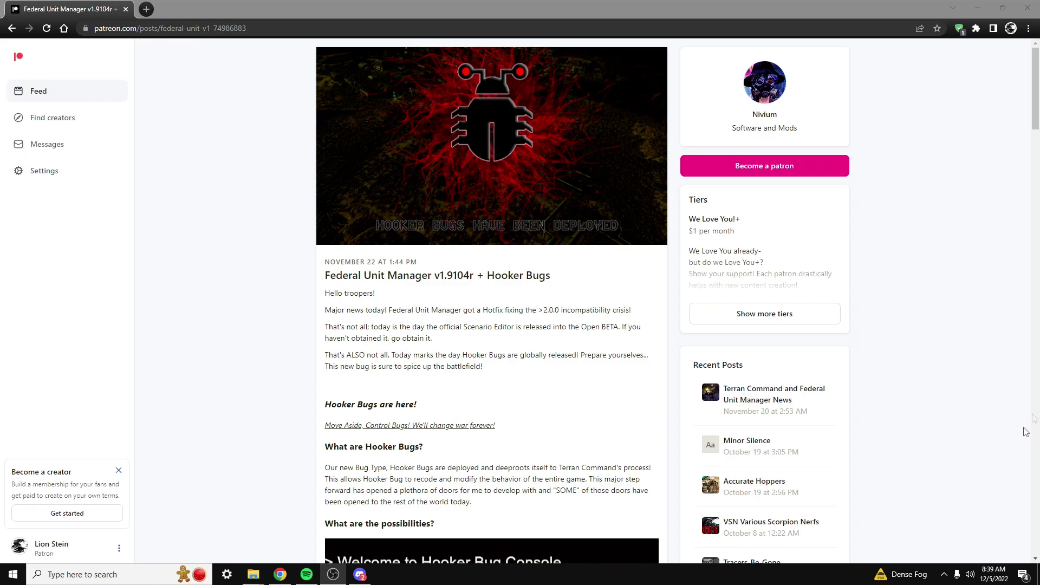
Download the FUM 1.9104r.rar attachment from the end of the Federal Unit Manager v1.9104r post.
{"action": "left_click", "coordinate": [495, 369]}
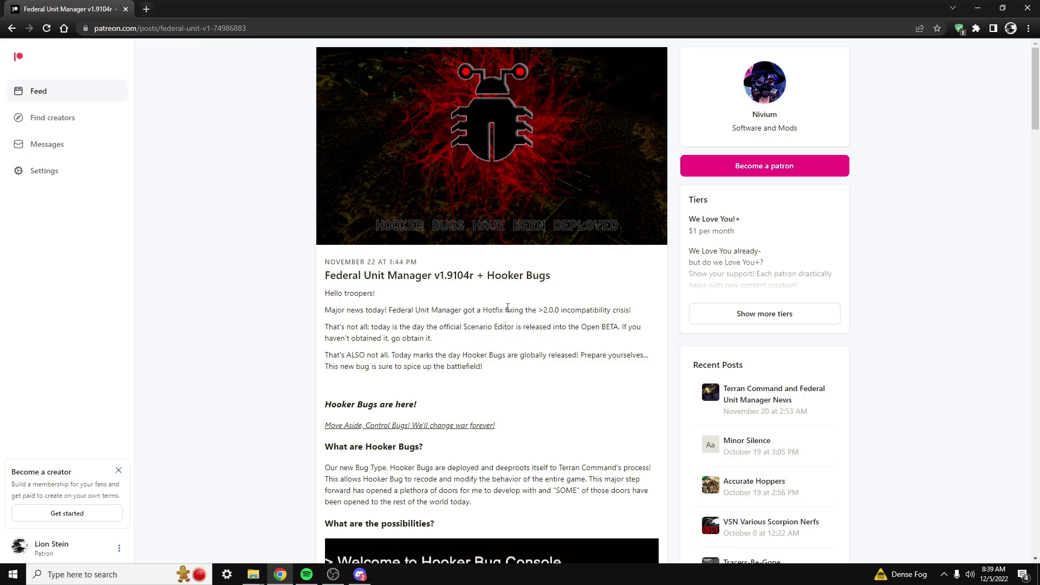
{"action": "scroll", "coordinate": [550, 352], "scroll_direction": "down", "scroll_amount": 15}
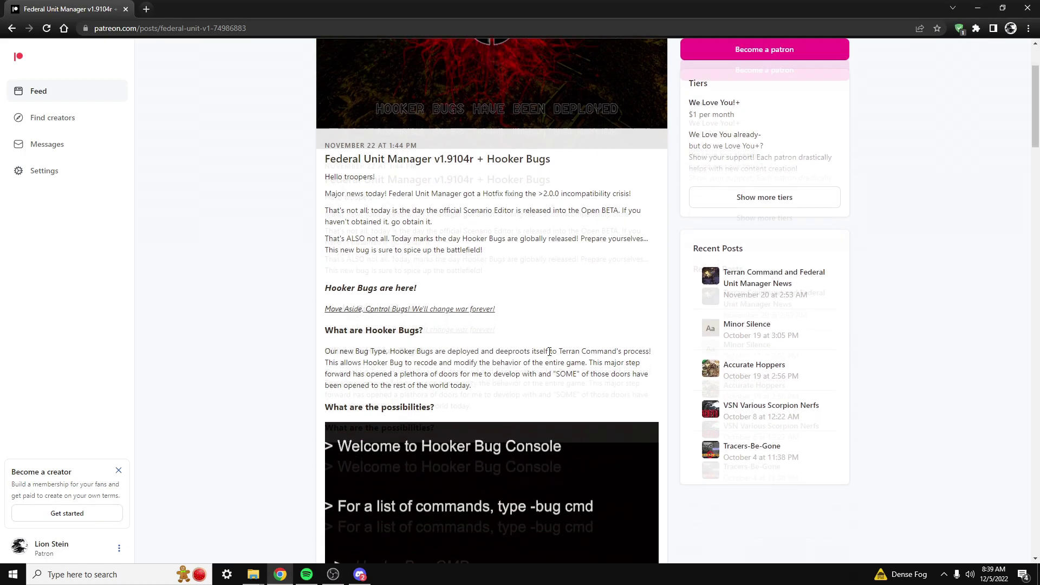
{"action": "scroll", "coordinate": [549, 353], "scroll_direction": "down", "scroll_amount": 12}
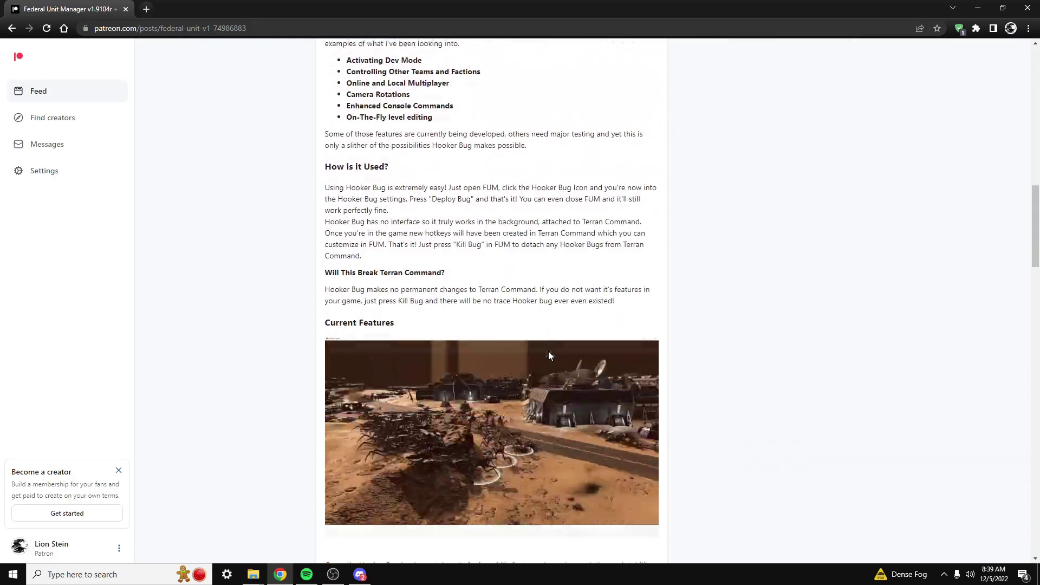
{"action": "scroll", "coordinate": [549, 352], "scroll_direction": "down", "scroll_amount": 12}
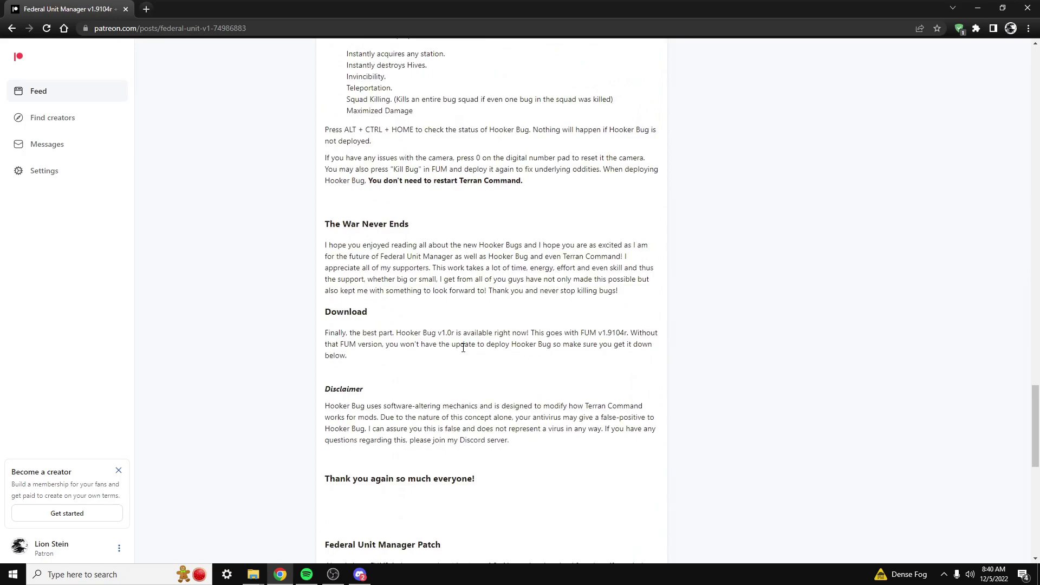
{"action": "scroll", "coordinate": [463, 347], "scroll_direction": "down", "scroll_amount": 9}
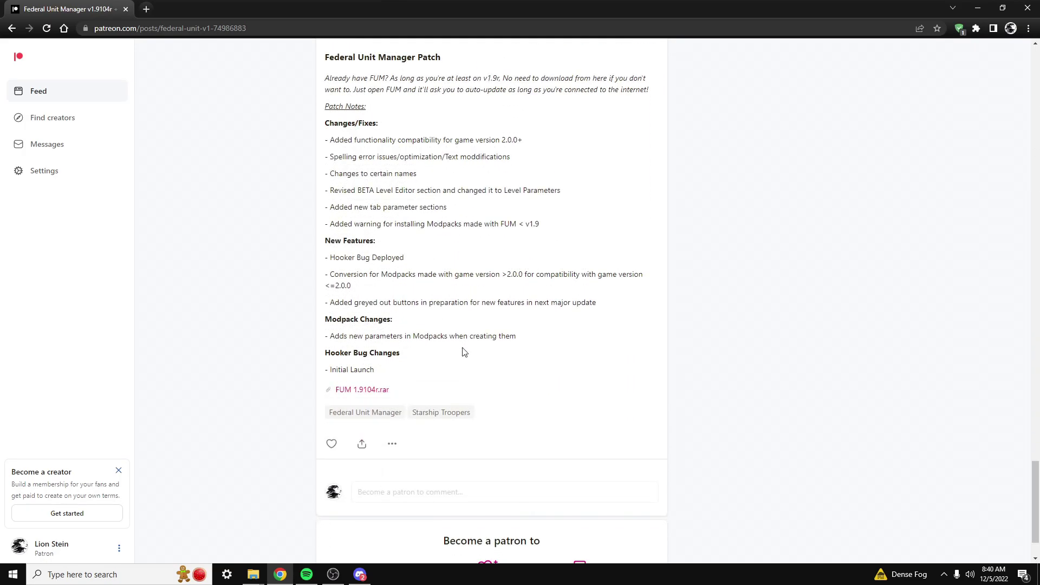
{"action": "left_click", "coordinate": [359, 390]}
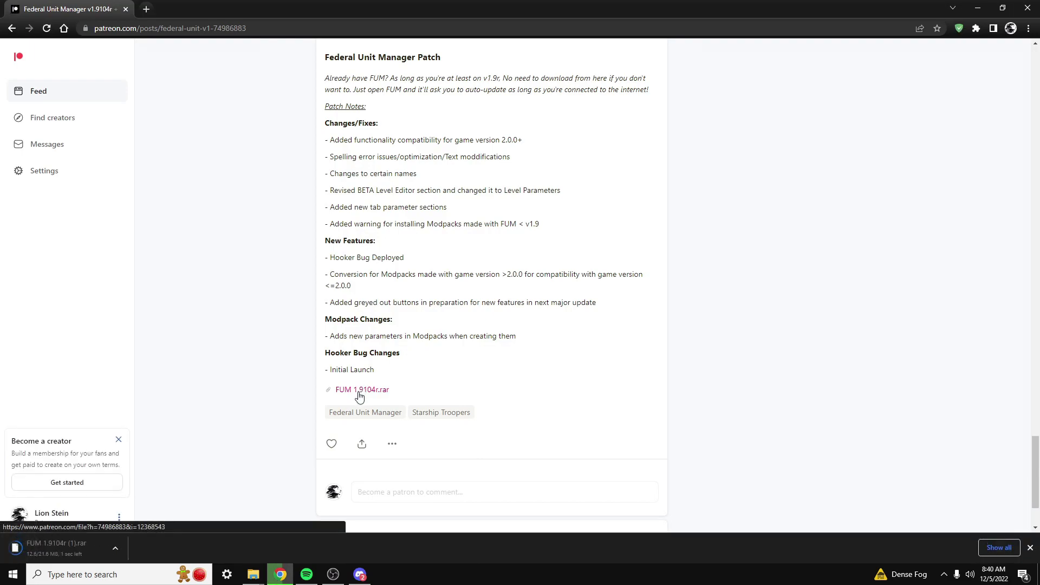
Extract the downloaded FUM 1.9104r (1).rar with 7-Zip into its own folder in Downloads, using the default extraction settings.
{"action": "left_click", "coordinate": [253, 574]}
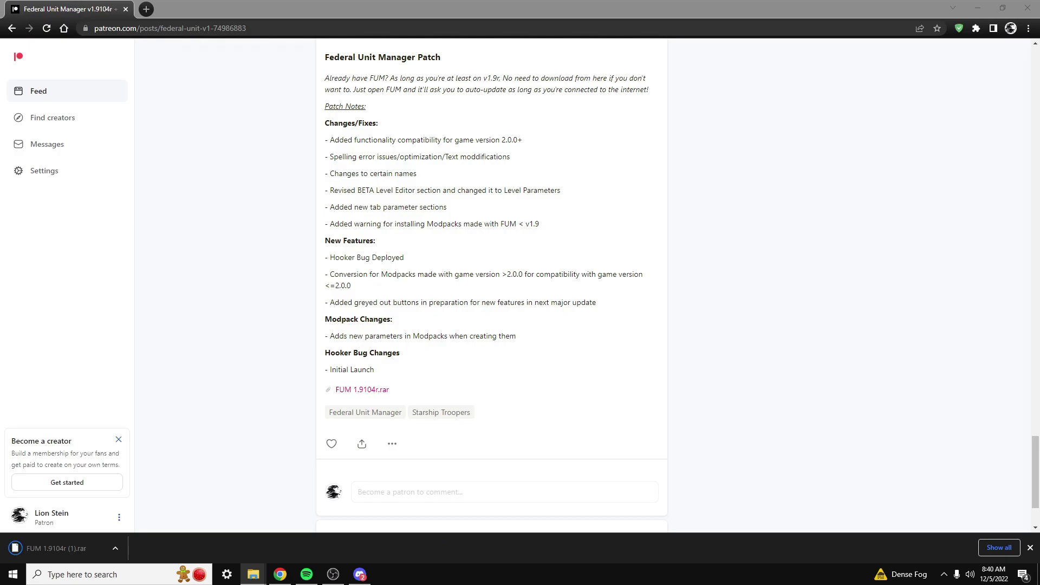
{"action": "left_click_drag", "start_coordinate": [1029, 82], "coordinate": [574, 88]}
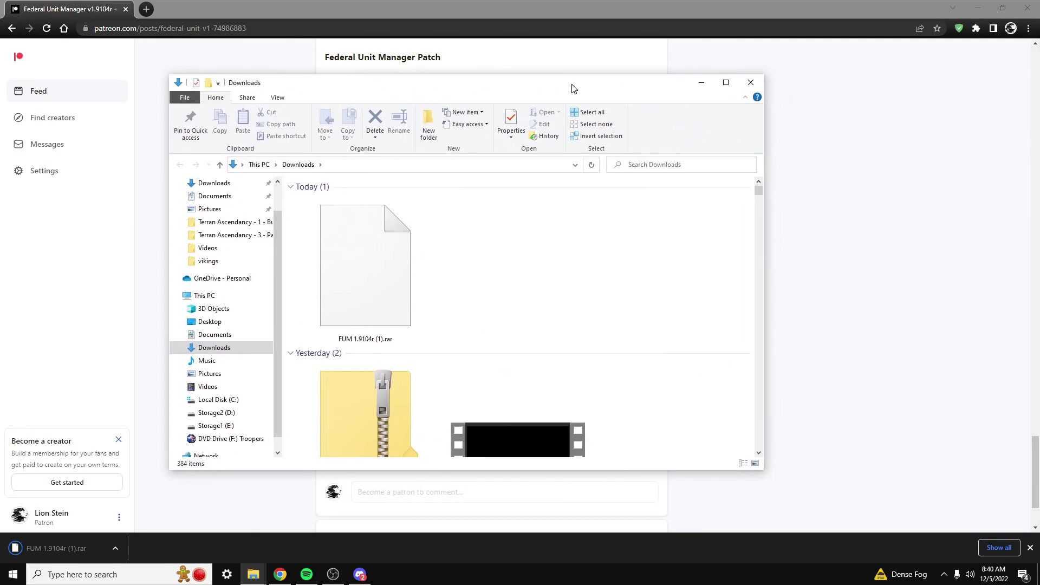
{"action": "right_click", "coordinate": [377, 255]}
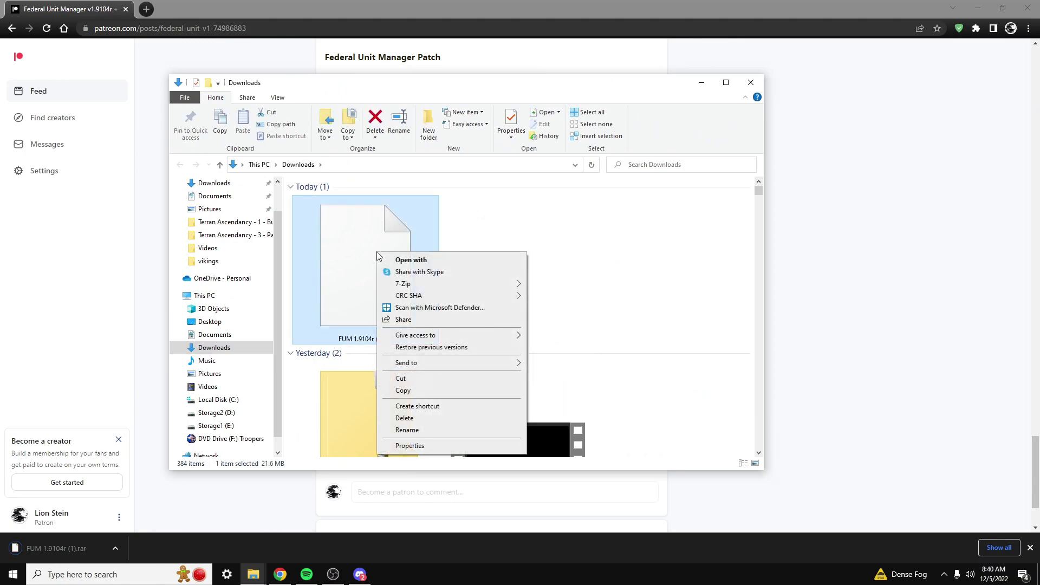
{"action": "mouse_move", "coordinate": [507, 284]}
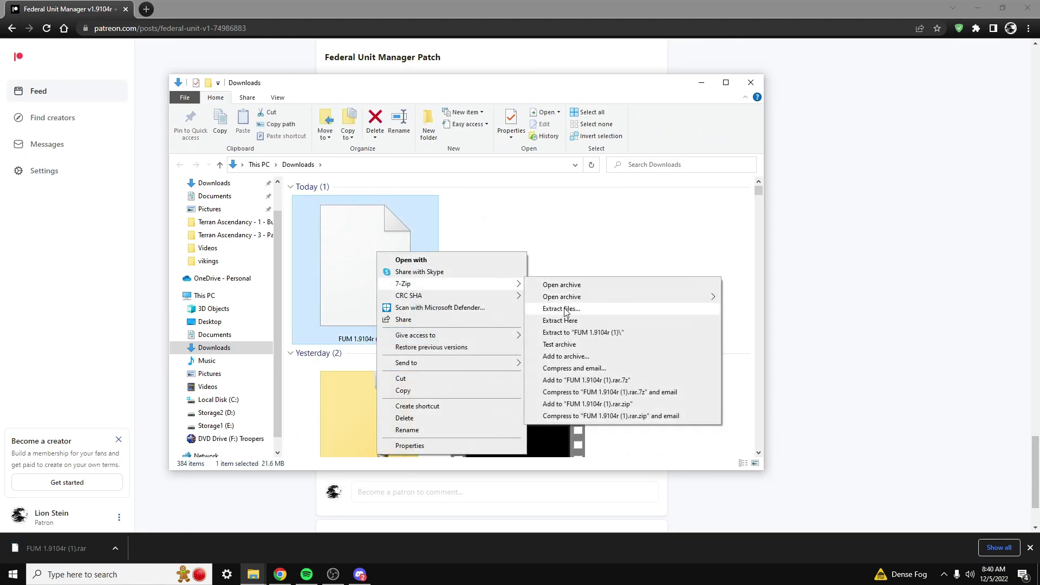
{"action": "left_click", "coordinate": [564, 308]}
{"action": "left_click", "coordinate": [511, 353]}
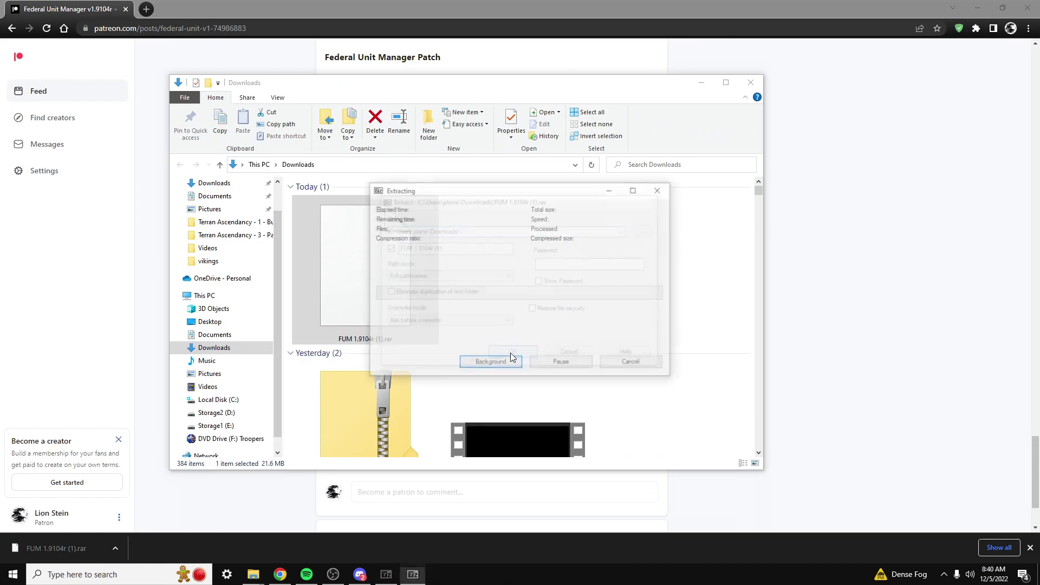
{"action": "left_click", "coordinate": [623, 309]}
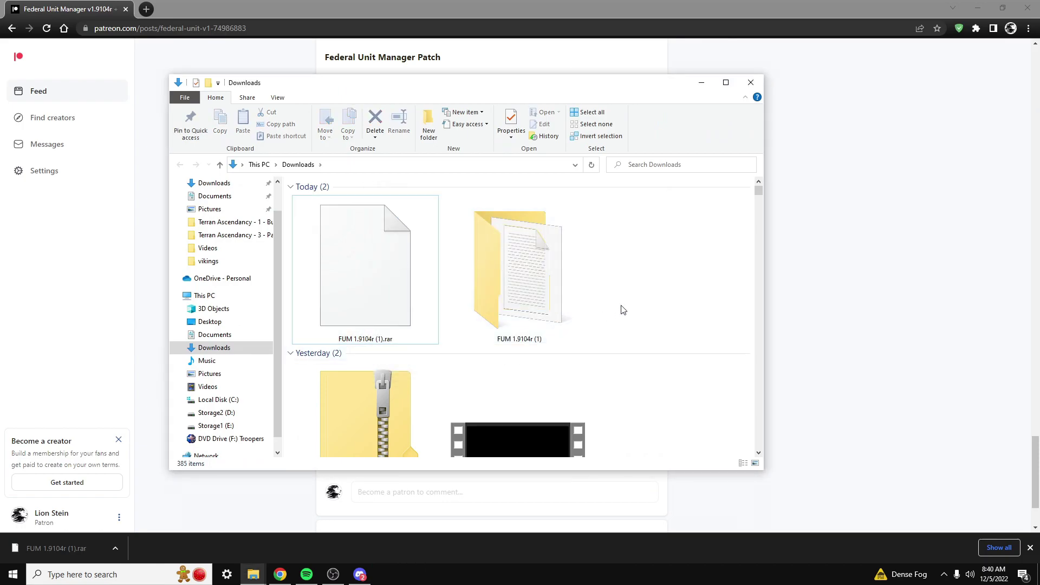
Open the Mods folder inside the extracted archive, under Federal Unit Manager and FUM_Data.
{"action": "double_click", "coordinate": [547, 285]}
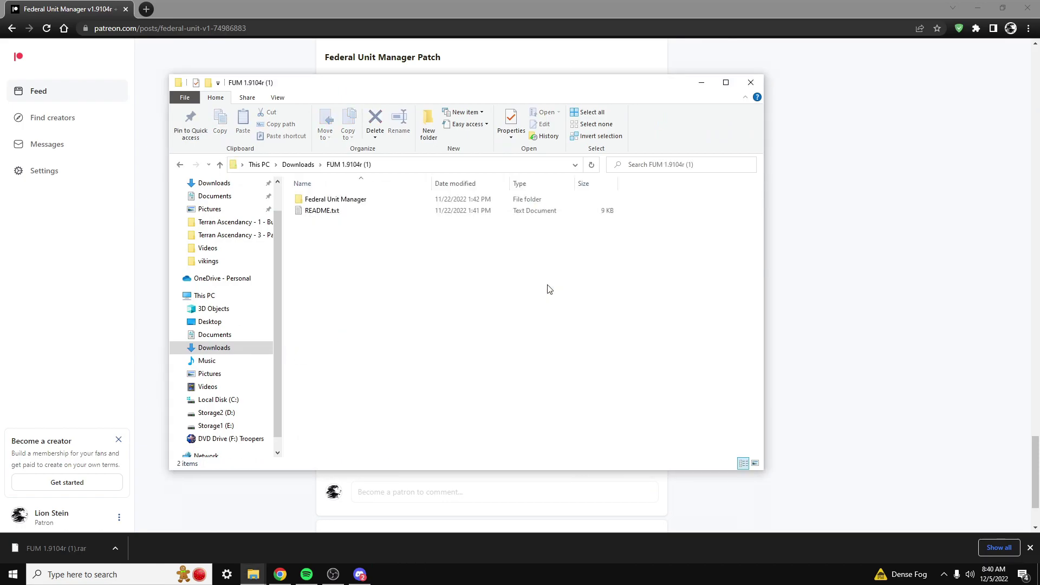
{"action": "double_click", "coordinate": [353, 200]}
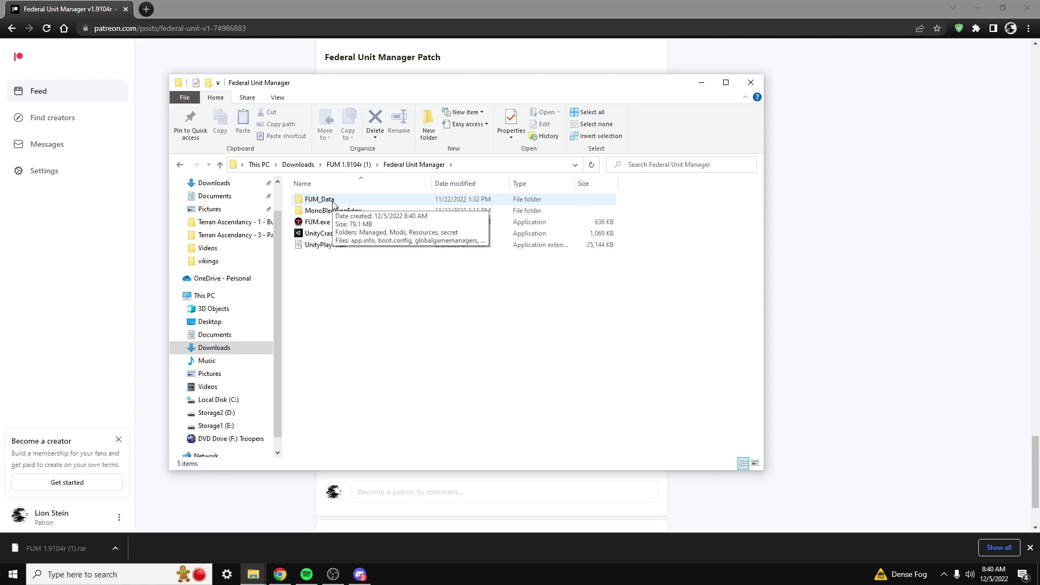
{"action": "double_click", "coordinate": [332, 200]}
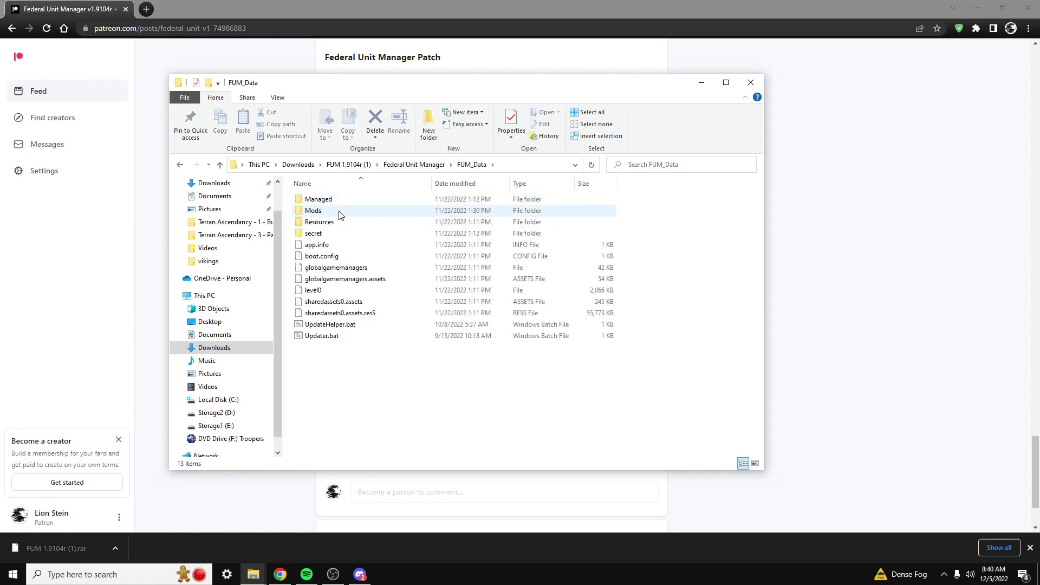
{"action": "double_click", "coordinate": [340, 212]}
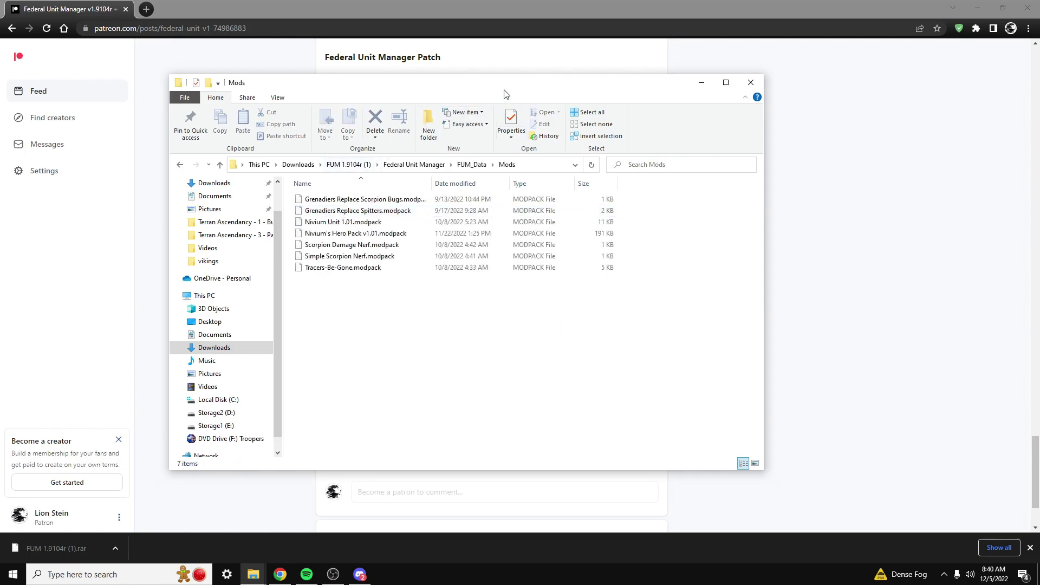
Place the Terran Ascendancy - 3 - Paradise Lost folder beside Mods and move the Gecko APC Transport Mod TA Version1.1 modpack into Mods.
{"action": "left_click_drag", "start_coordinate": [504, 94], "coordinate": [338, 90]}
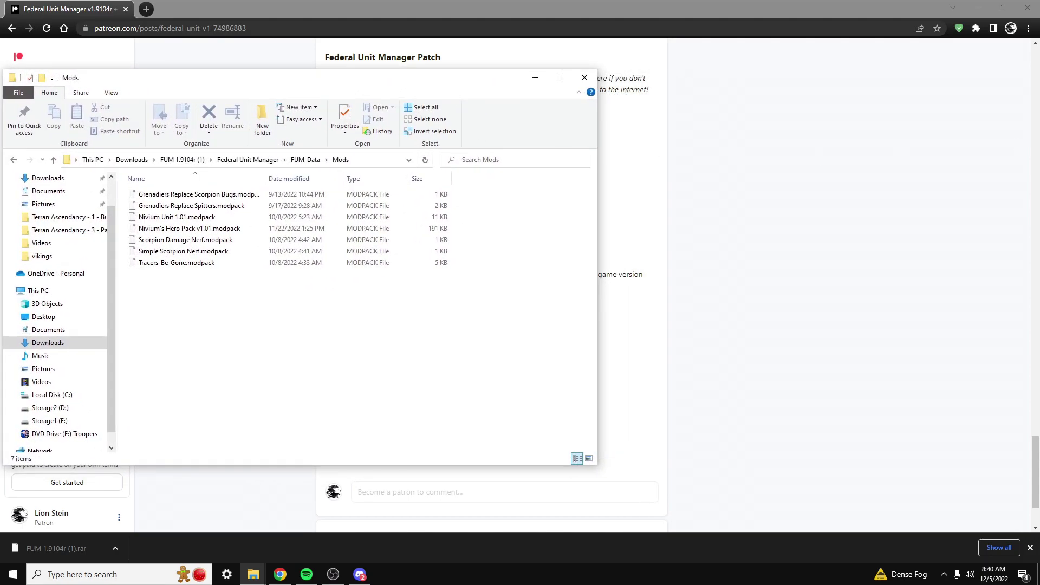
{"action": "key", "text": "alt+Tab"}
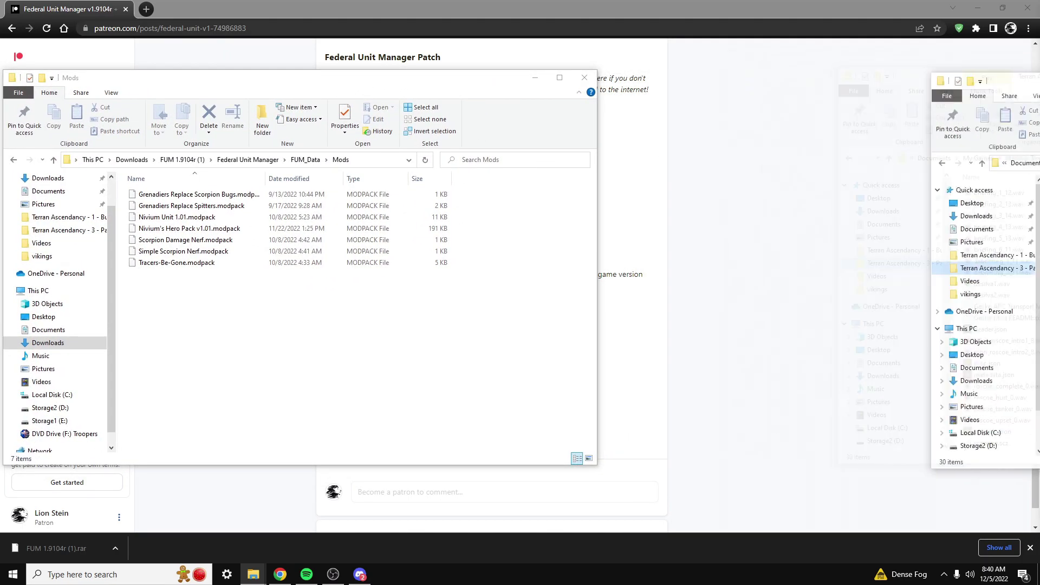
{"action": "left_click_drag", "start_coordinate": [1035, 96], "coordinate": [770, 78]}
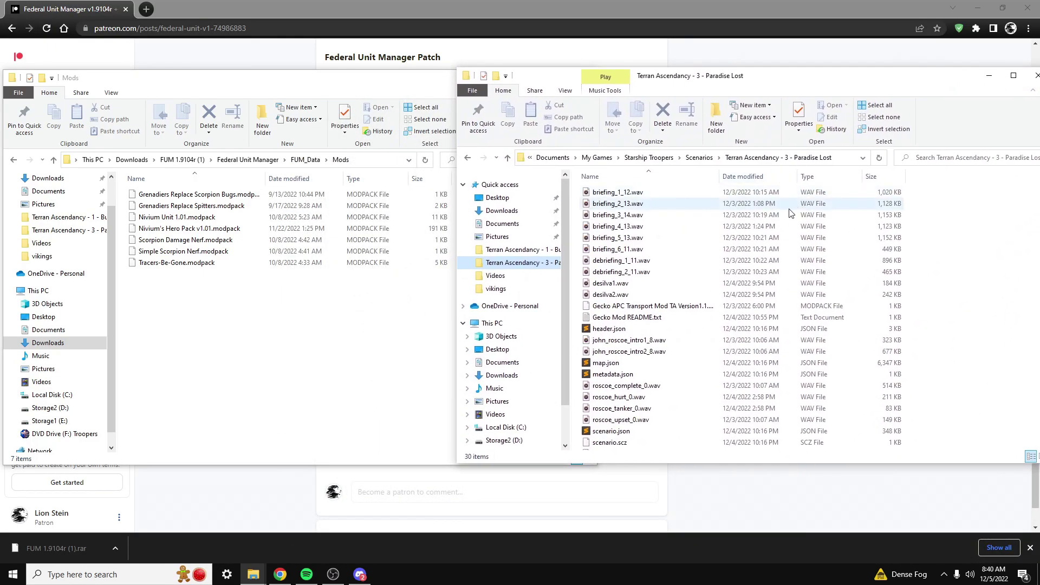
{"action": "left_click", "coordinate": [643, 306]}
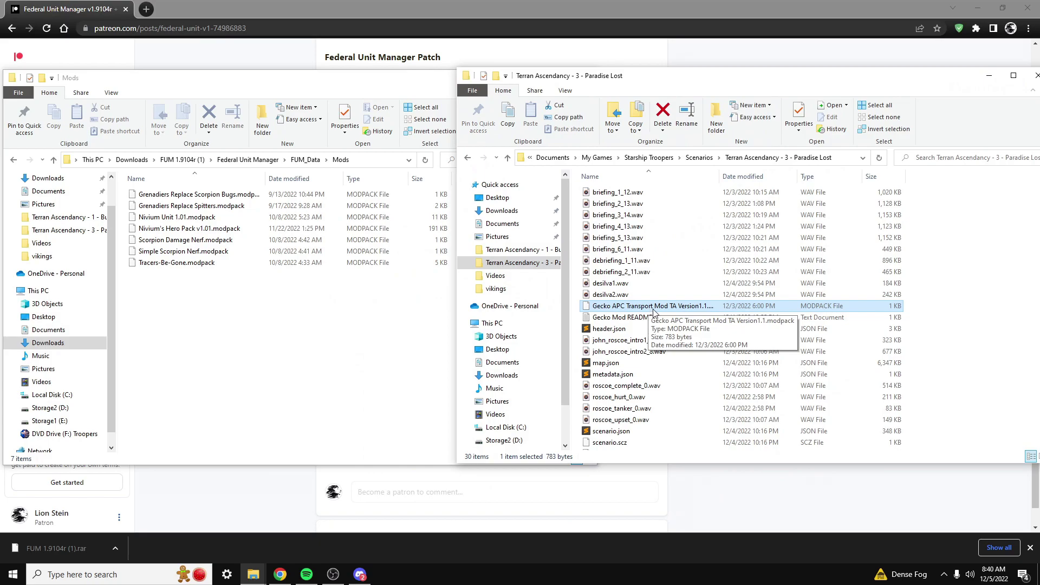
{"action": "left_click_drag", "start_coordinate": [654, 312], "coordinate": [298, 314]}
{"action": "right_click", "coordinate": [622, 305]}
{"action": "left_click", "coordinate": [615, 309]}
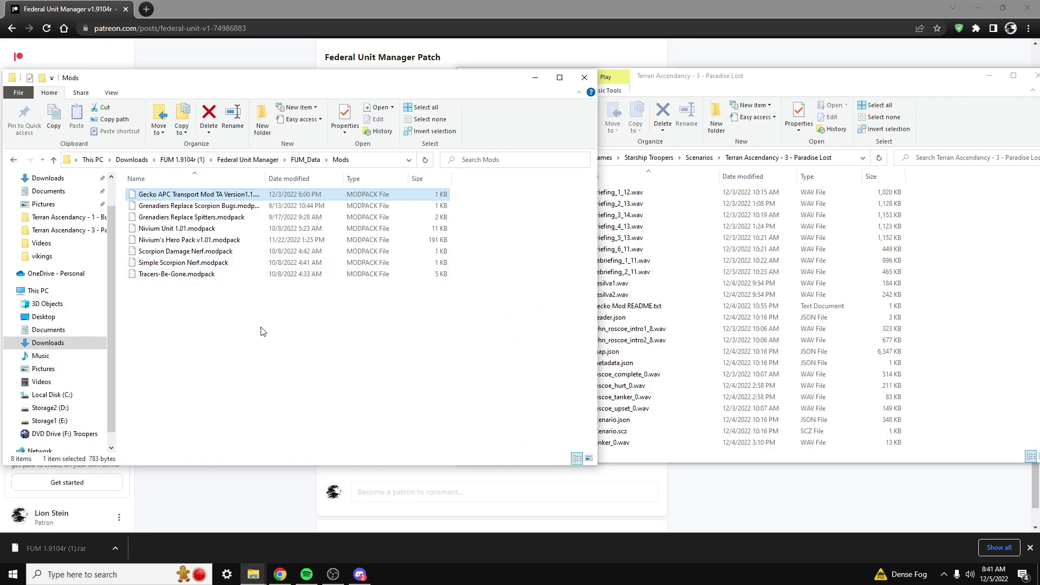
Retrace the path from the Federal Unit Manager folder through FUM_Data to Mods and check for the Gecko APC Transport modpack.
{"action": "left_click", "coordinate": [247, 160]}
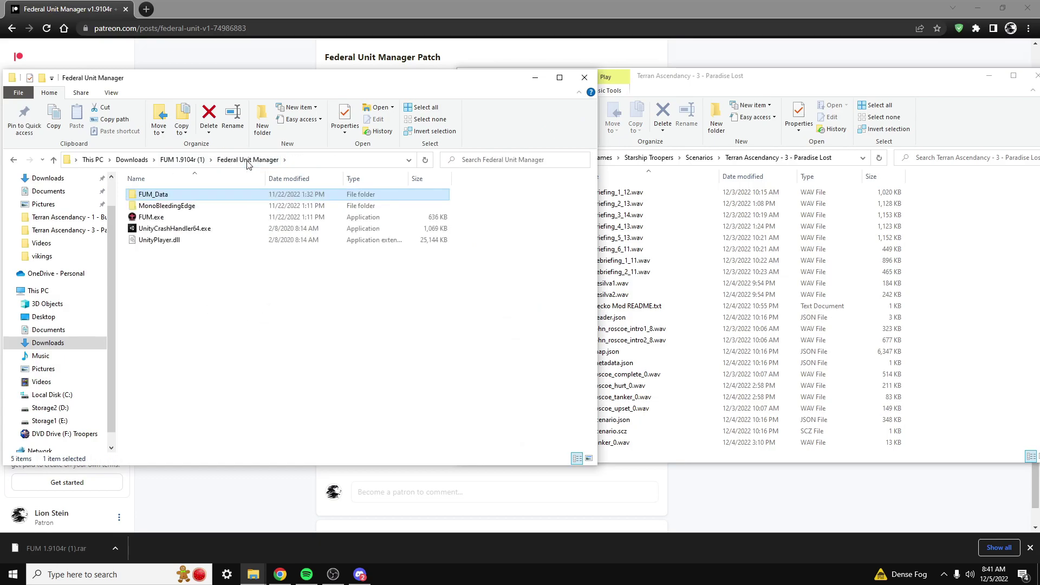
{"action": "double_click", "coordinate": [178, 194]}
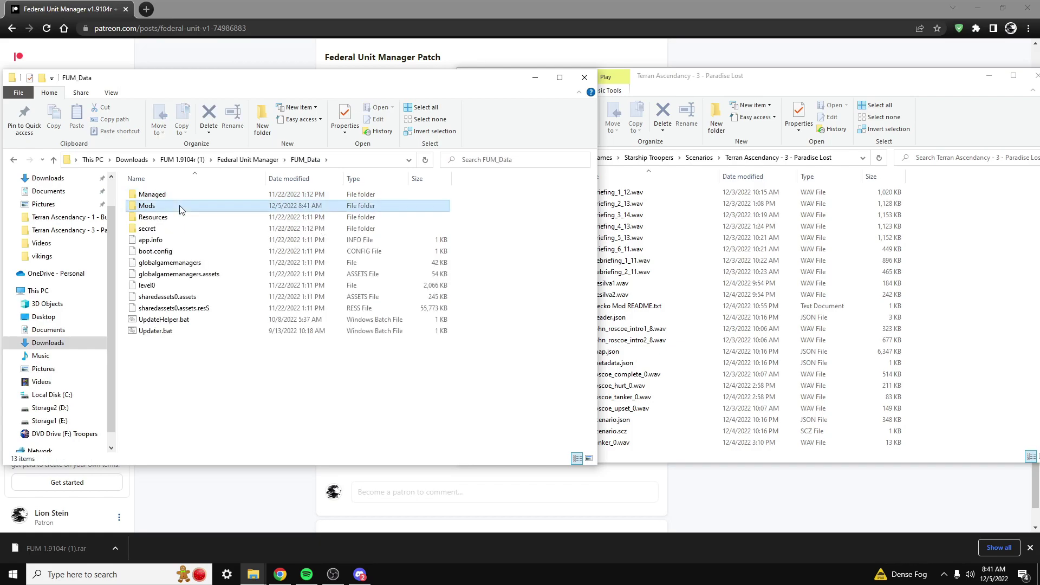
{"action": "double_click", "coordinate": [180, 206]}
{"action": "left_click", "coordinate": [164, 196]}
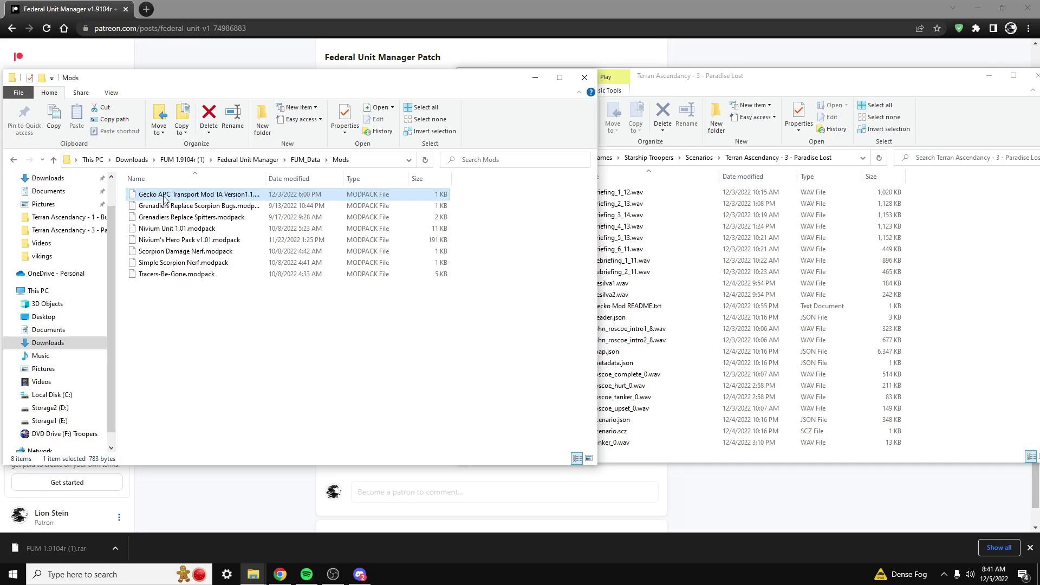
Close the Paradise Lost scenario folder and launch FUM.exe from the Federal Unit Manager folder.
{"action": "left_click", "coordinate": [1035, 79]}
{"action": "left_click_drag", "start_coordinate": [443, 79], "coordinate": [726, 82]}
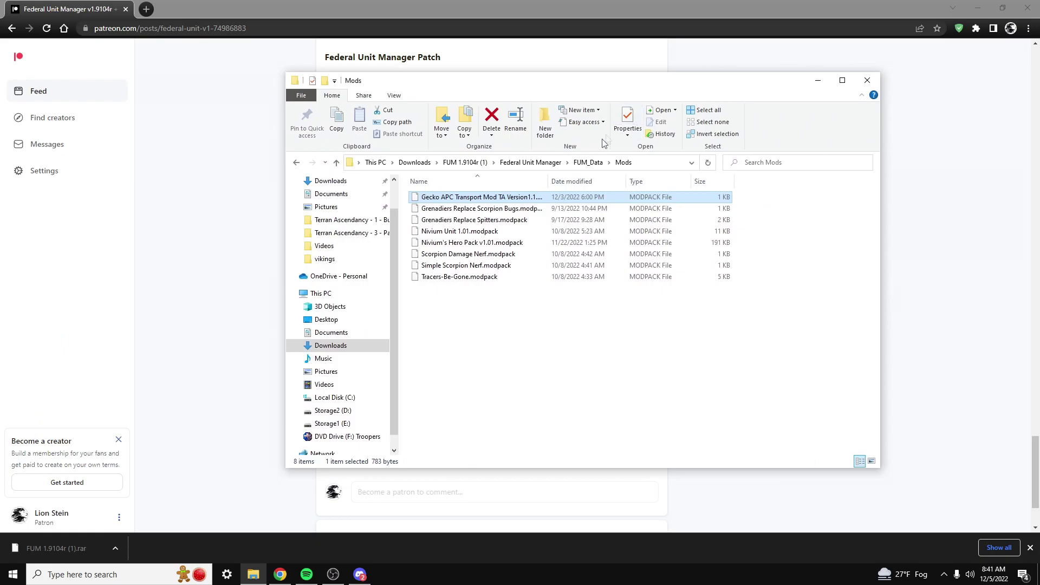
{"action": "left_click", "coordinate": [530, 165]}
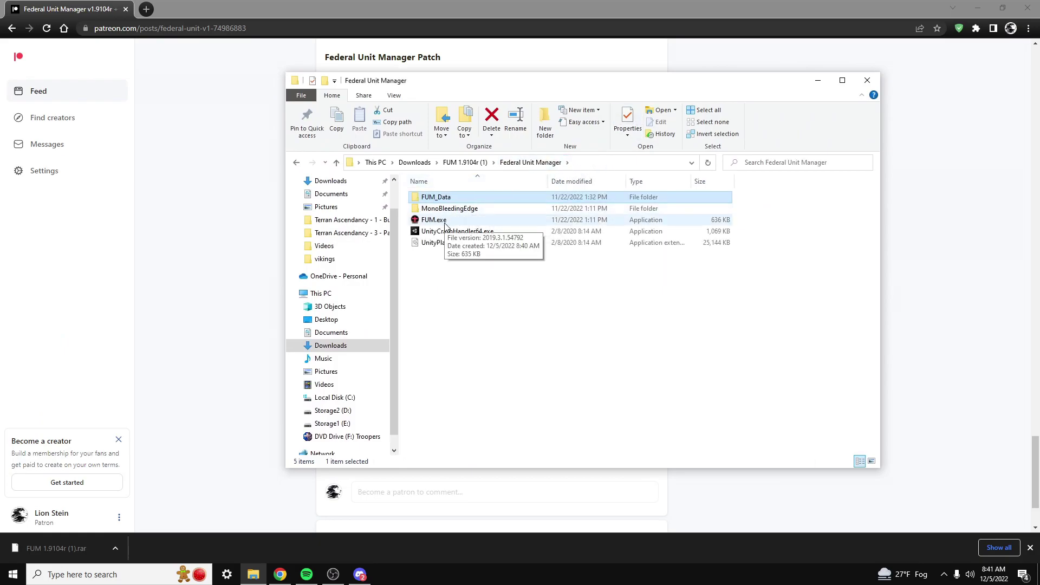
{"action": "double_click", "coordinate": [446, 222]}
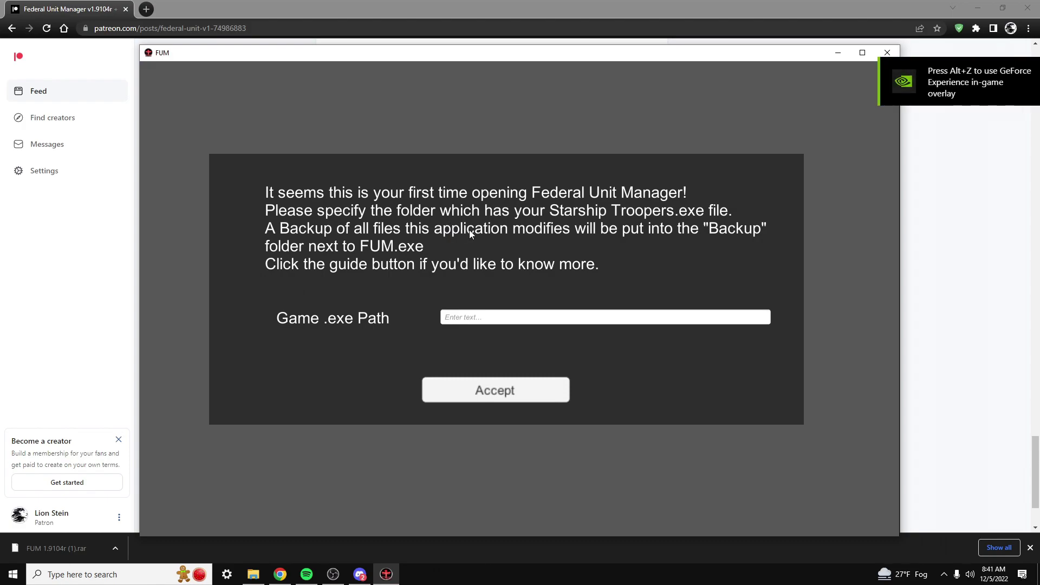
Switch to Steam and browse the local files of Starship Troopers: Terran Command to open its install folder for FUM's game path.
{"action": "left_click", "coordinate": [484, 321]}
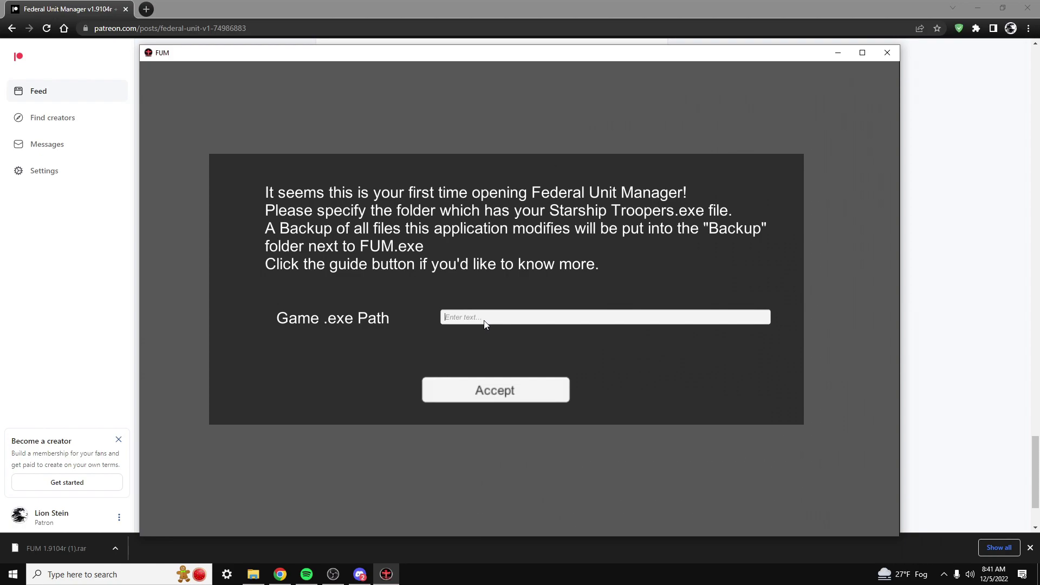
{"action": "left_click", "coordinate": [943, 574]}
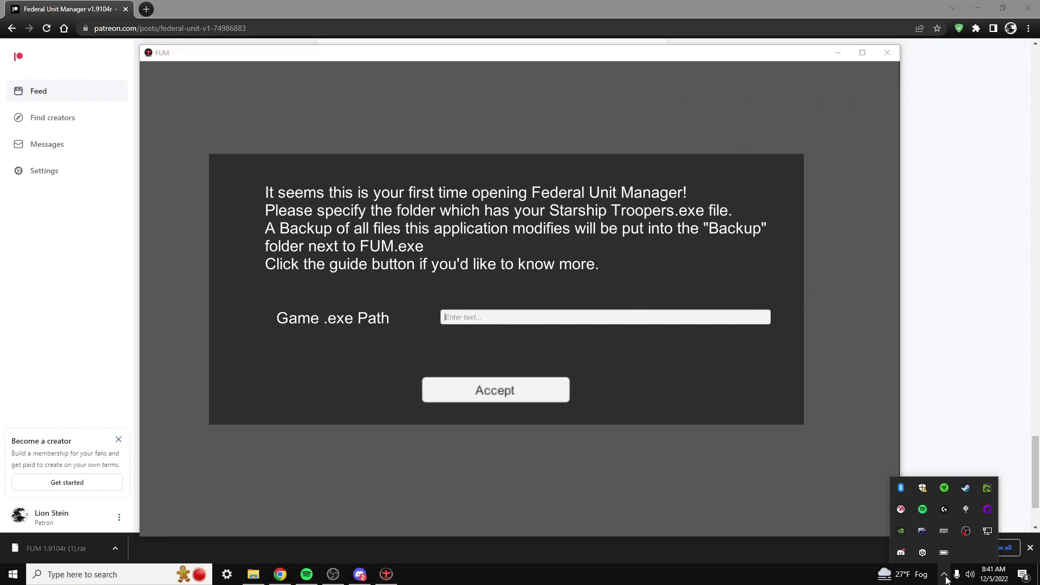
{"action": "right_click", "coordinate": [967, 490]}
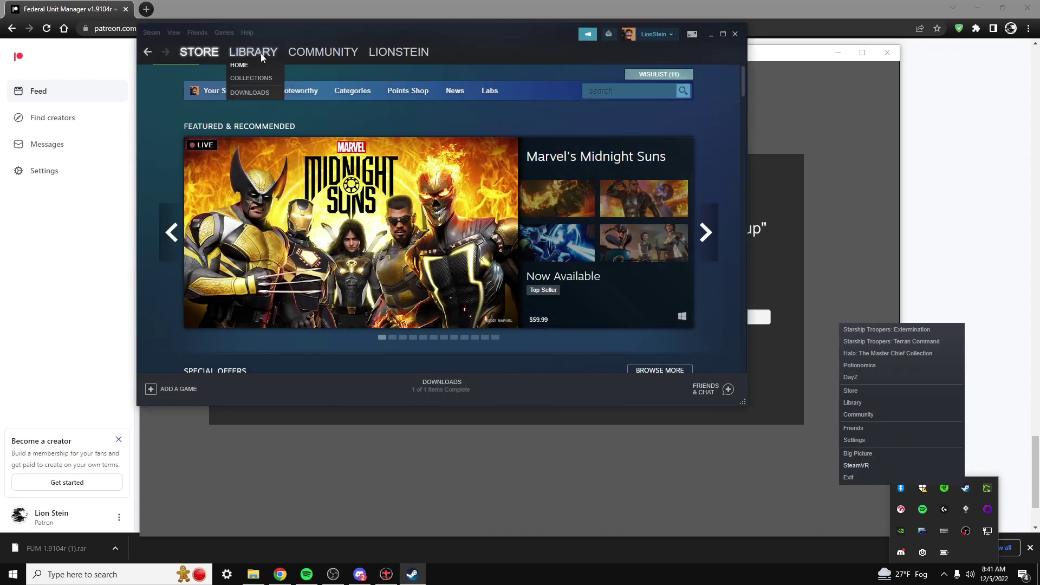
{"action": "left_click", "coordinate": [261, 53]}
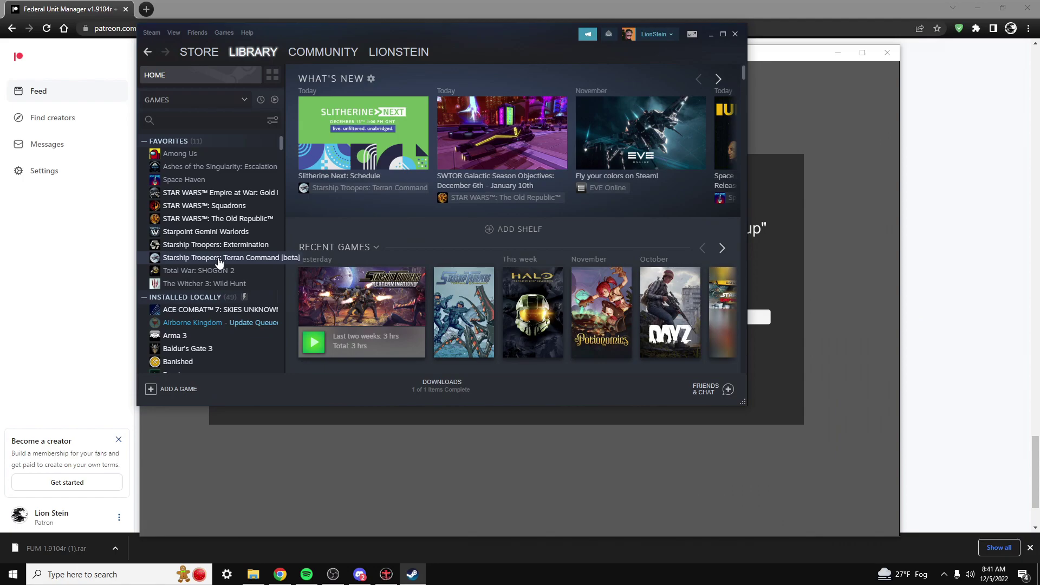
{"action": "right_click", "coordinate": [218, 259]}
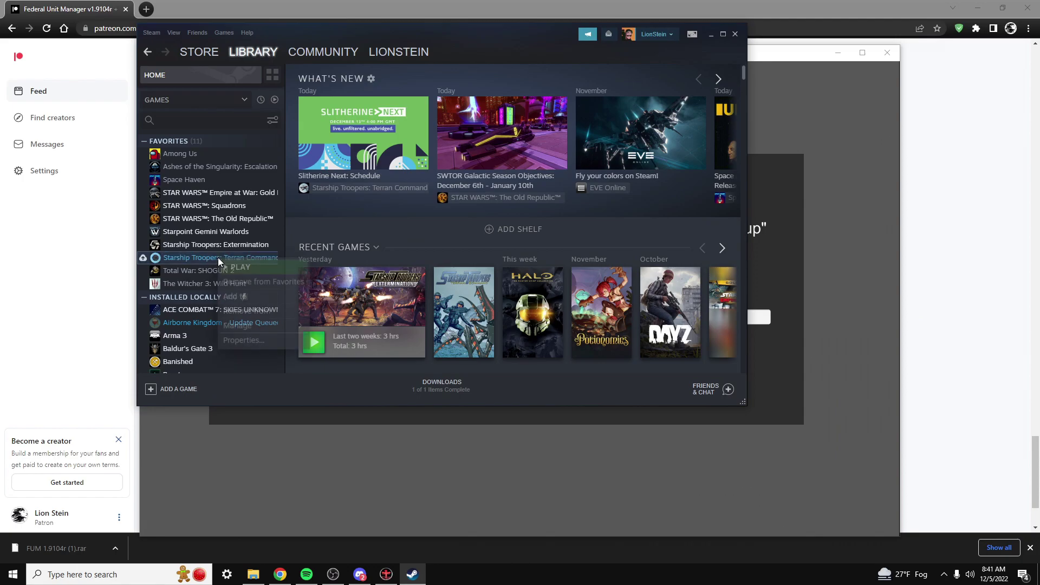
{"action": "left_click", "coordinate": [258, 340]}
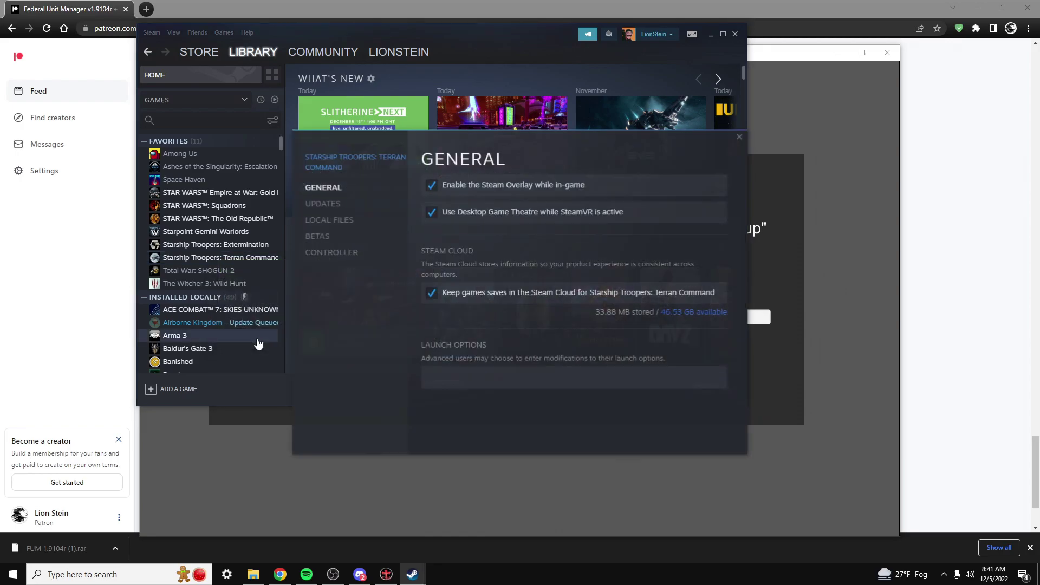
{"action": "left_click", "coordinate": [345, 221]}
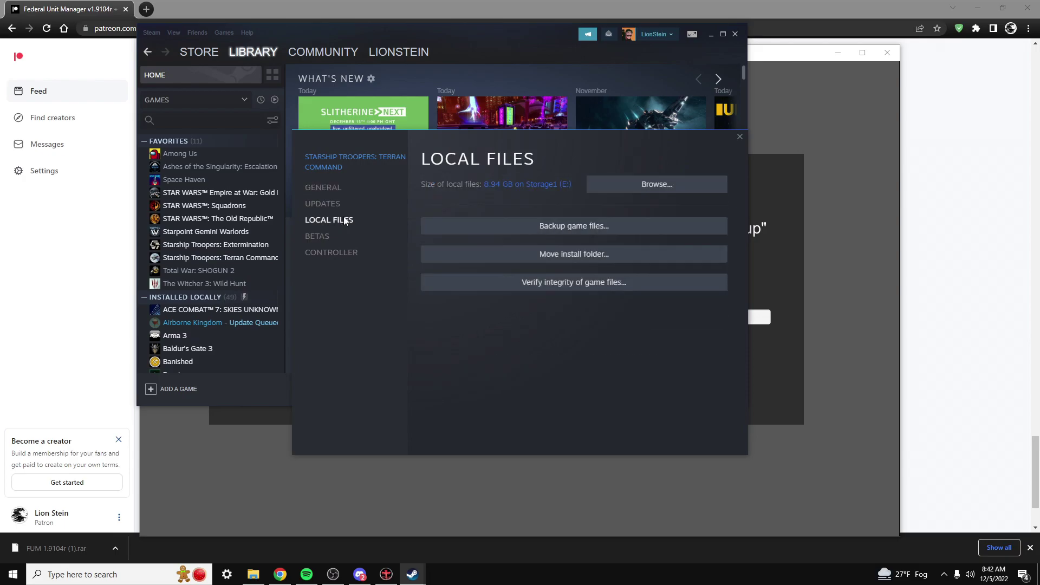
{"action": "left_click", "coordinate": [640, 186]}
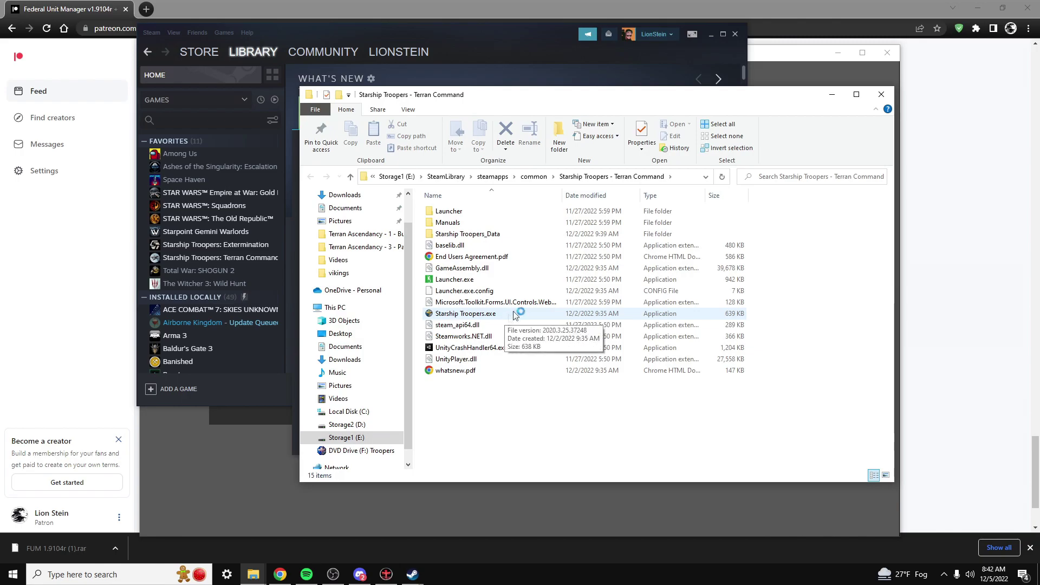
Copy the Starship Troopers - Terran Command folder path into FUM's Game .exe Path, accept it and dismiss the welcome message.
{"action": "left_click", "coordinate": [686, 178]}
{"action": "key", "text": "ctrl+c"}
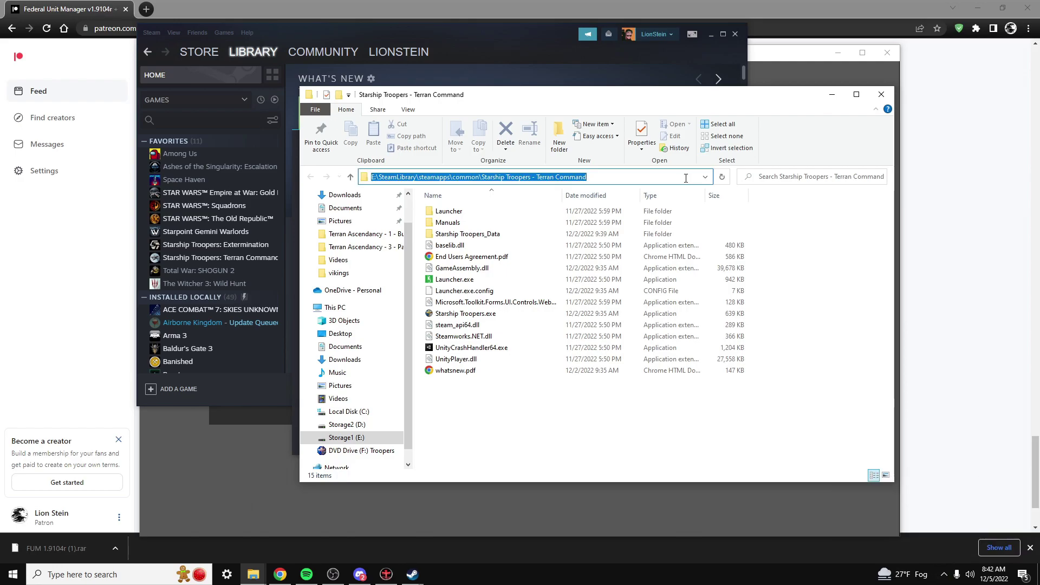
{"action": "left_click", "coordinate": [833, 96]}
{"action": "left_click", "coordinate": [833, 95]}
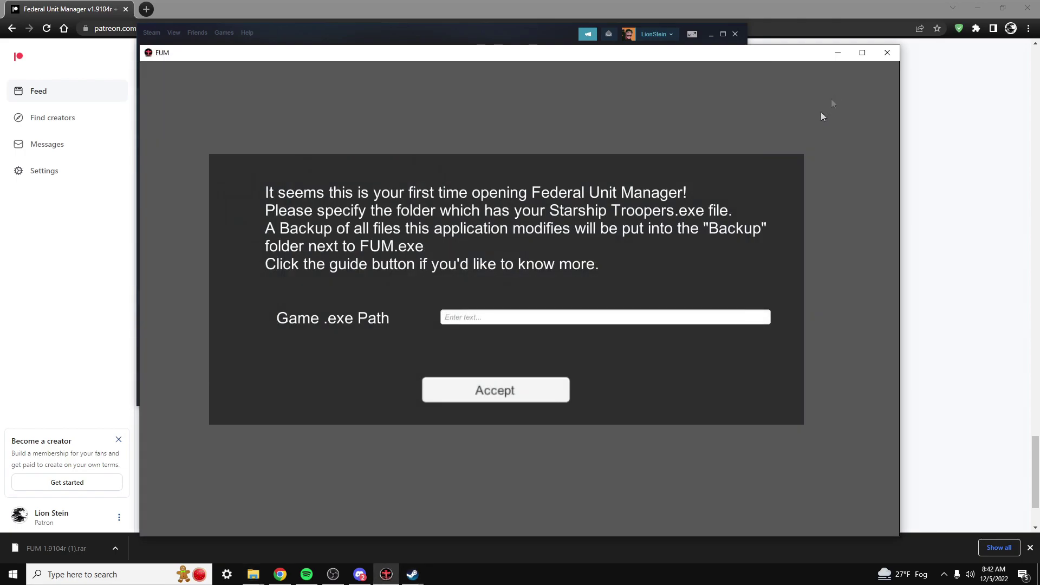
{"action": "left_click", "coordinate": [467, 318]}
{"action": "key", "text": "ctrl+v"}
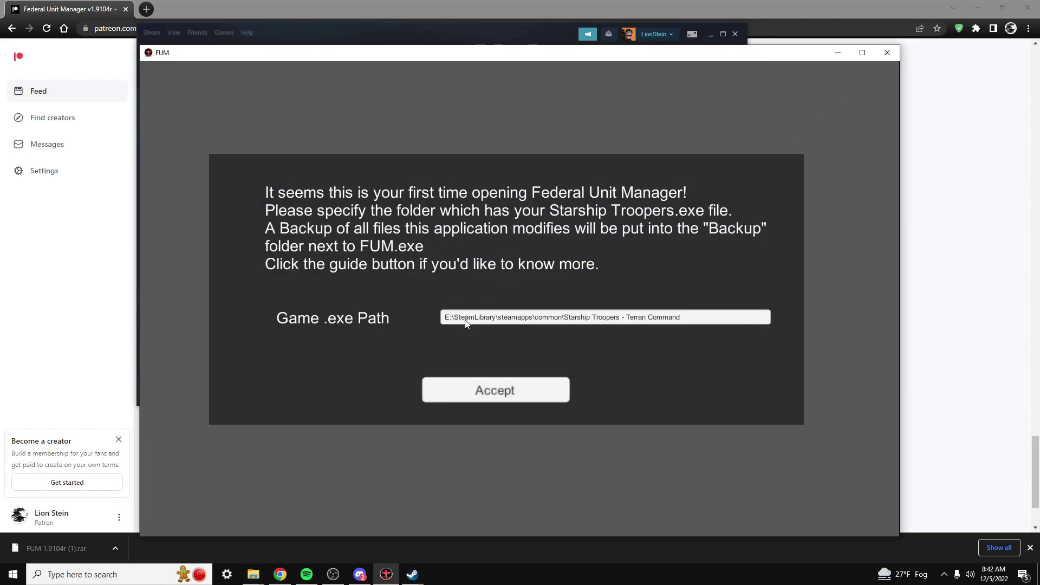
{"action": "left_click", "coordinate": [469, 392]}
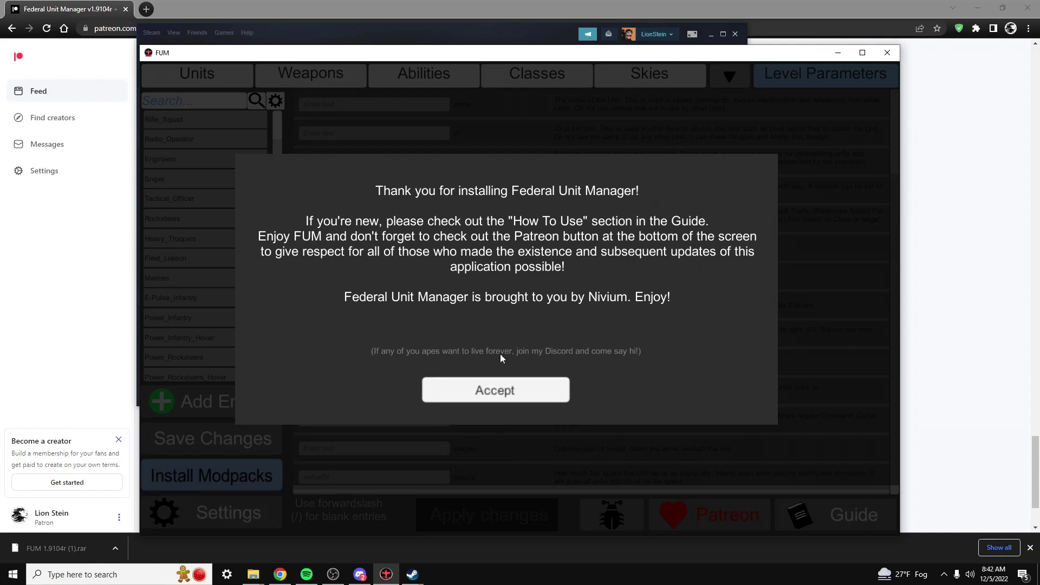
{"action": "left_click", "coordinate": [490, 392]}
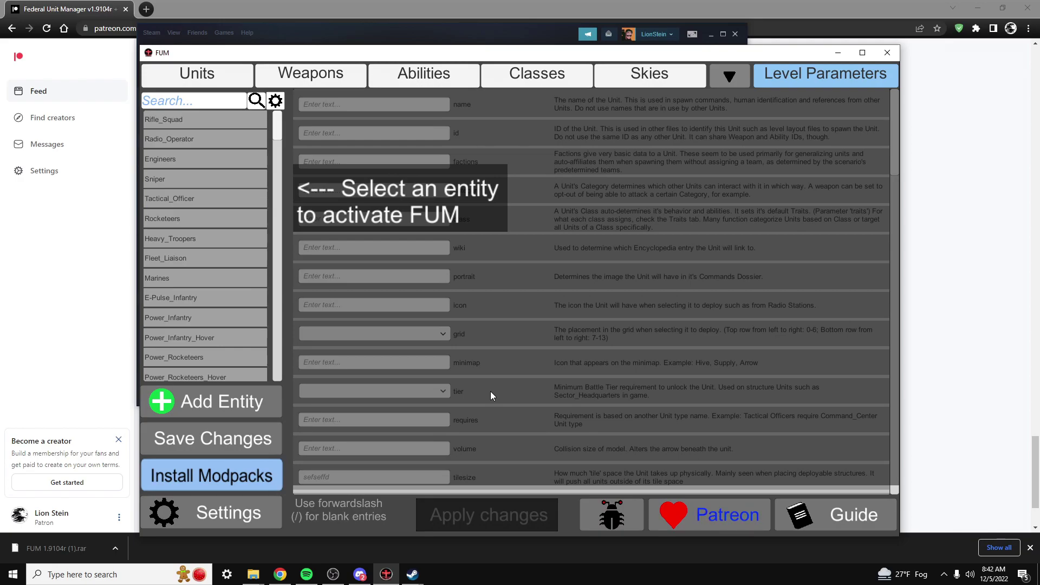
Install the Gecko APC Transport Mod TA Version1.1 modpack in FUM, overwriting the conflicting apc_transport unit.
{"action": "left_click", "coordinate": [194, 477]}
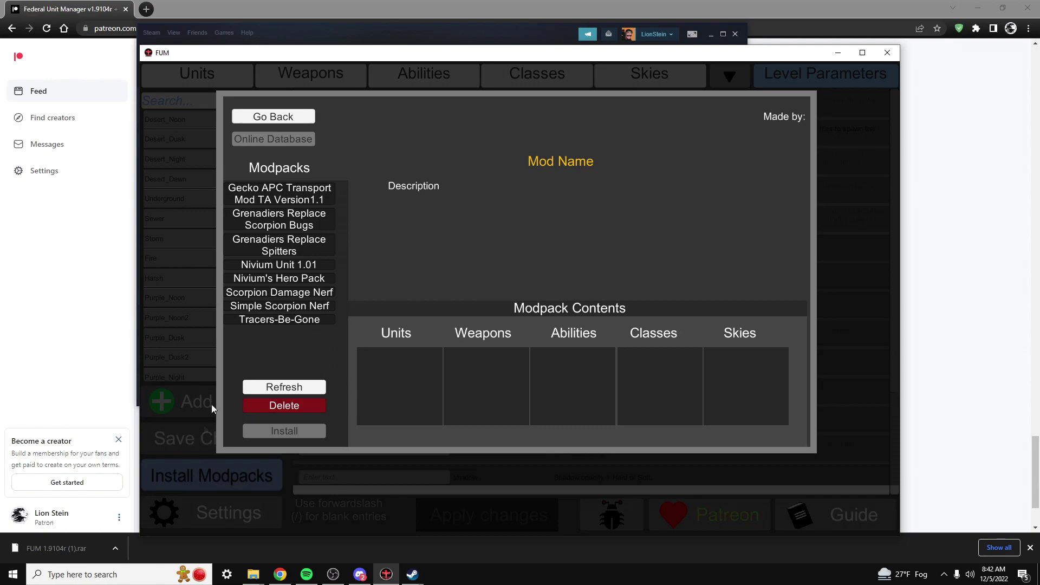
{"action": "left_click", "coordinate": [277, 199]}
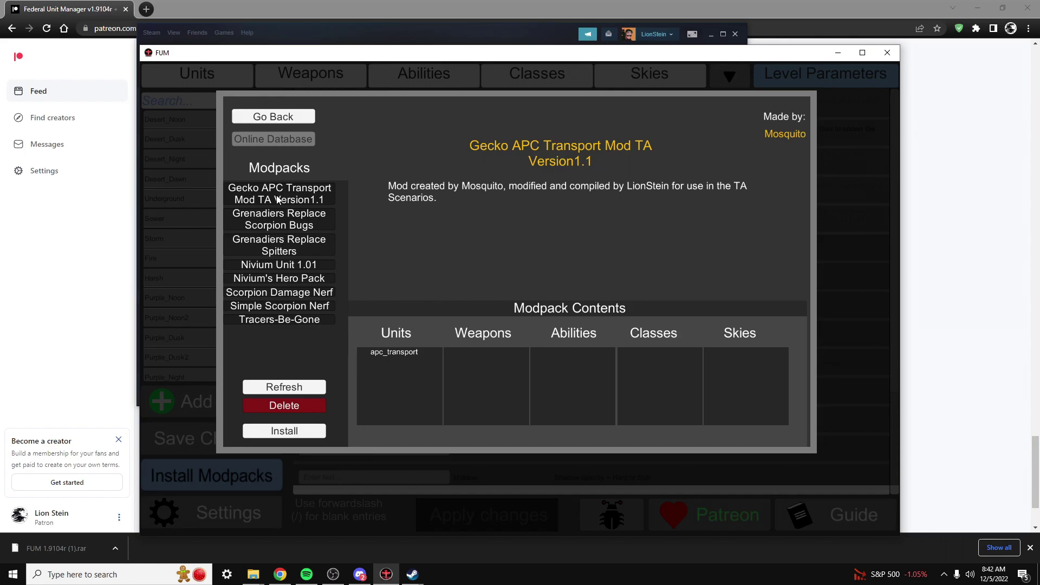
{"action": "left_click", "coordinate": [274, 433]}
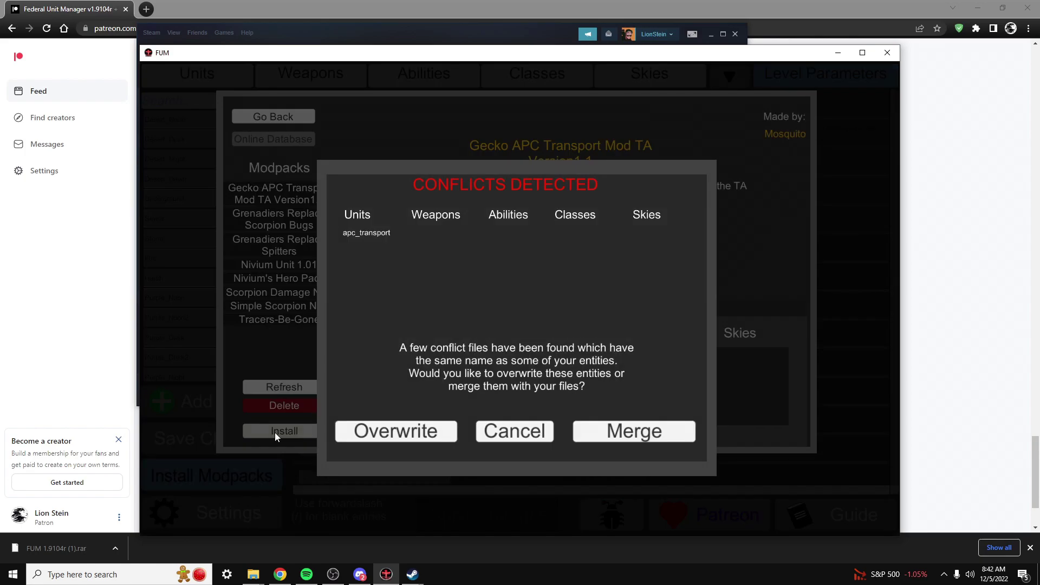
{"action": "left_click", "coordinate": [423, 434]}
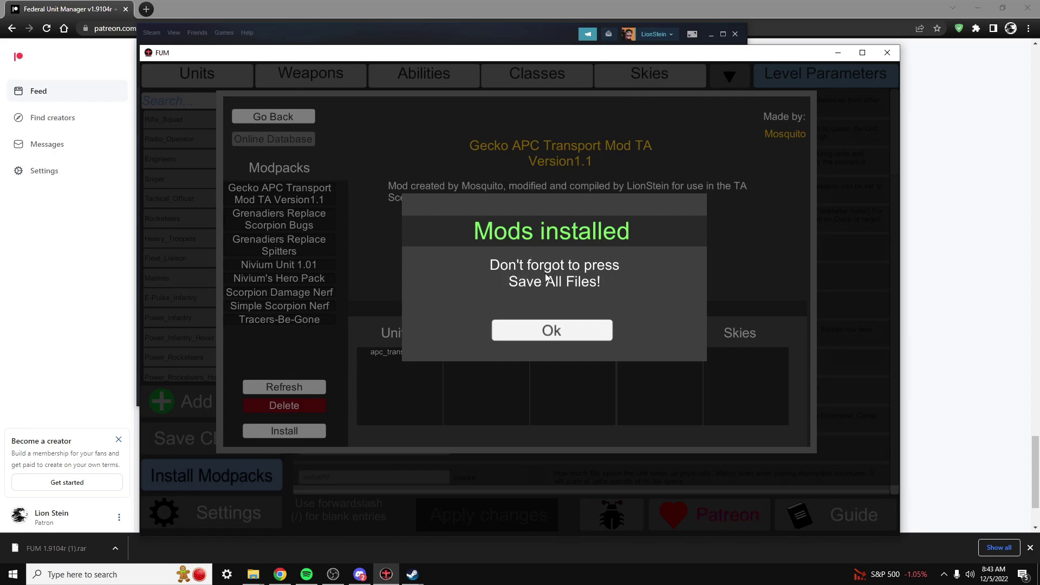
{"action": "left_click", "coordinate": [551, 333]}
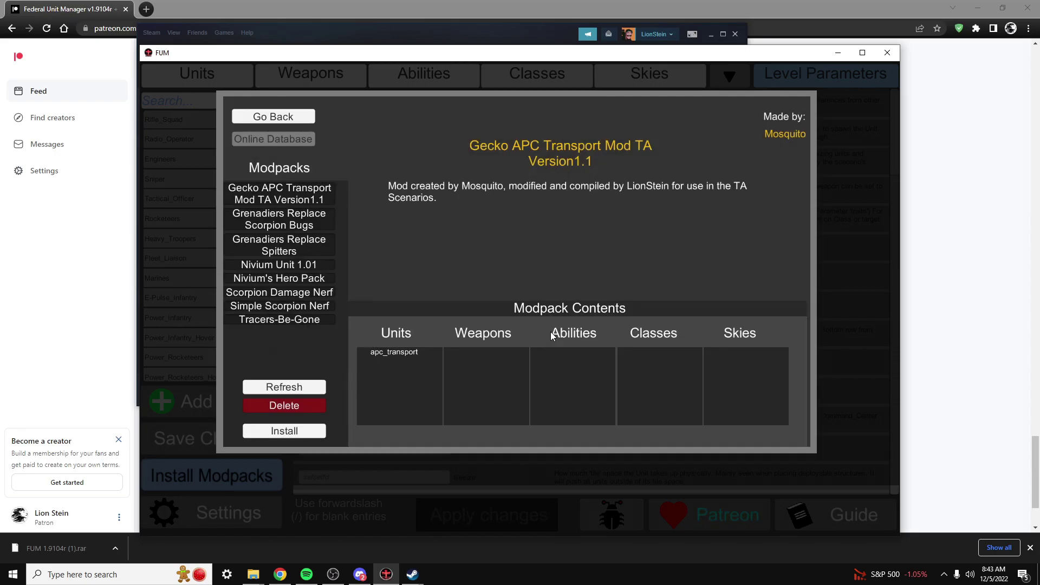
Leave the modpack list and save all files, dismiss the compatibility message, and save the current file on its own.
{"action": "left_click", "coordinate": [288, 115]}
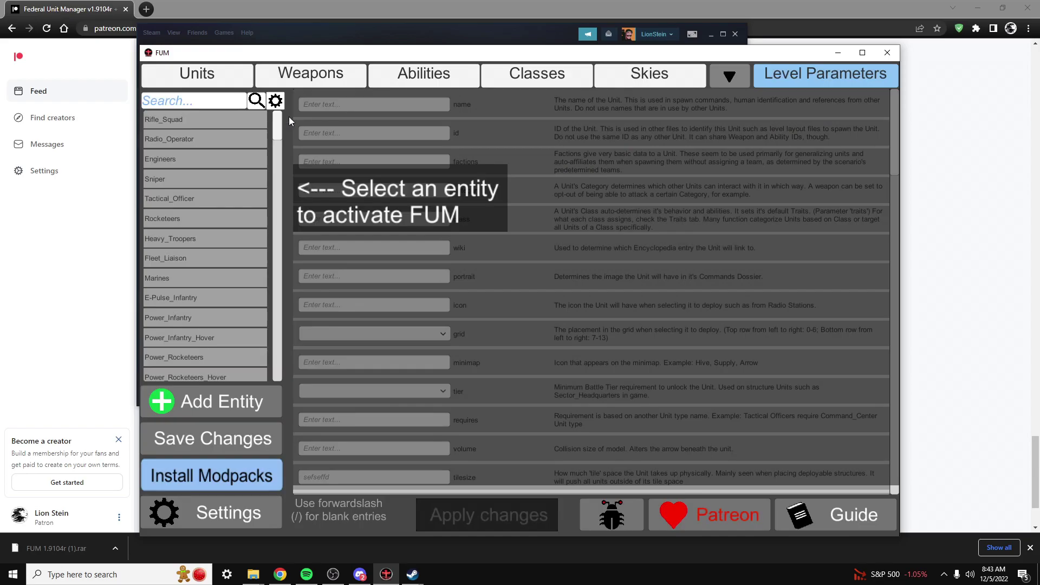
{"action": "left_click", "coordinate": [198, 444]}
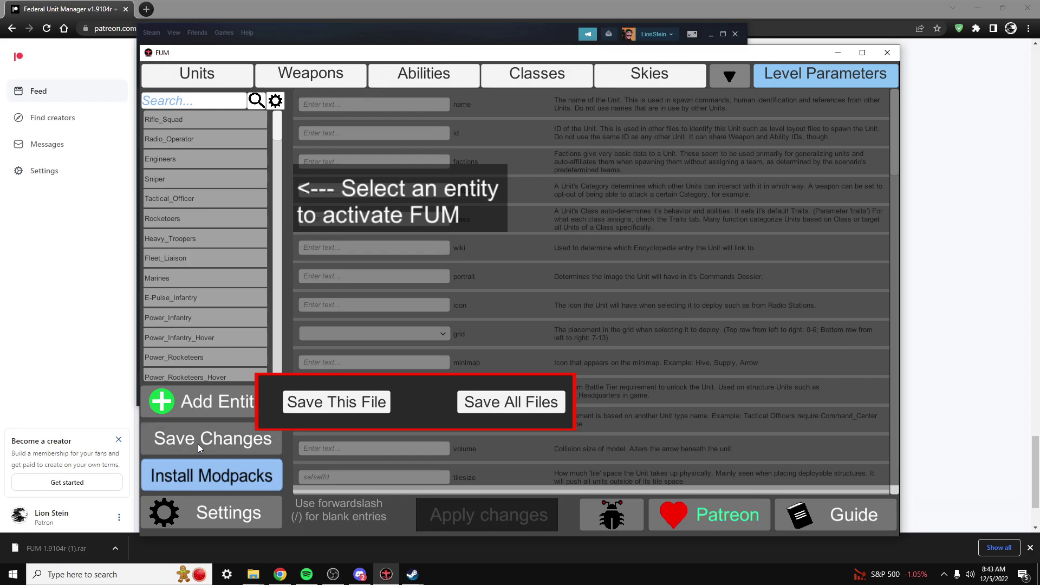
{"action": "left_click", "coordinate": [508, 410]}
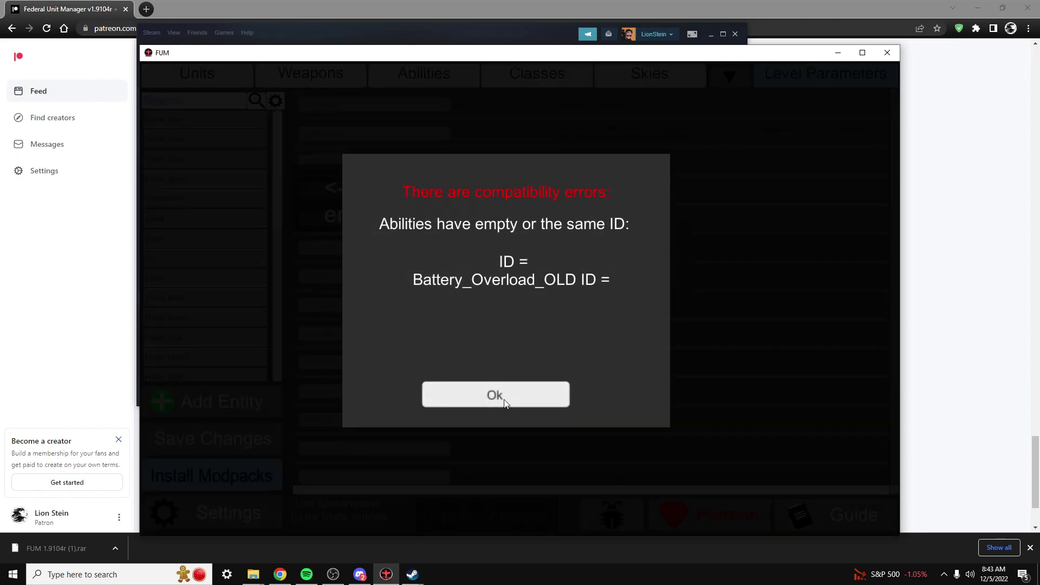
{"action": "left_click", "coordinate": [504, 399]}
{"action": "left_click", "coordinate": [257, 440]}
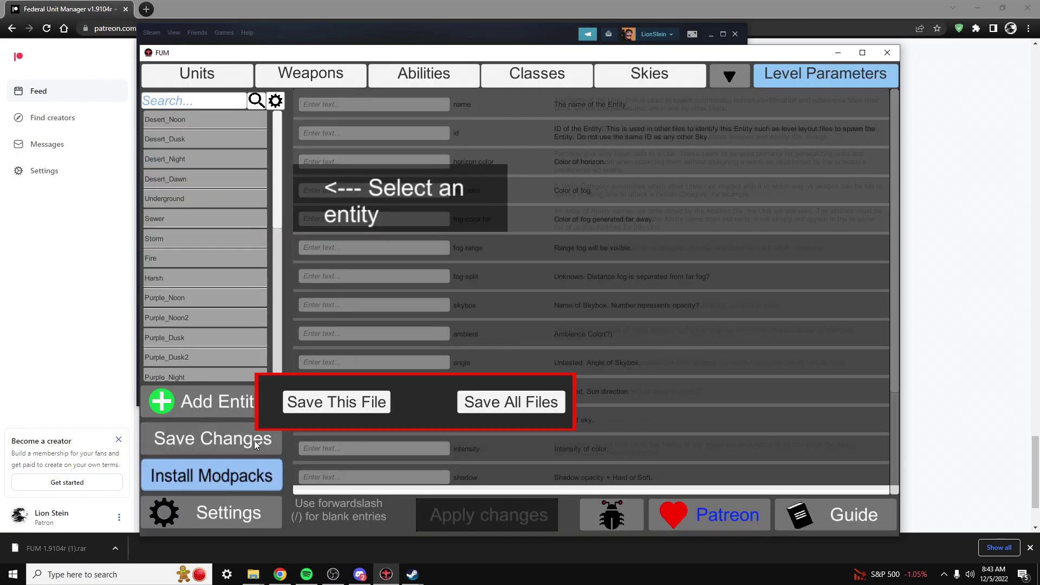
{"action": "left_click", "coordinate": [337, 402]}
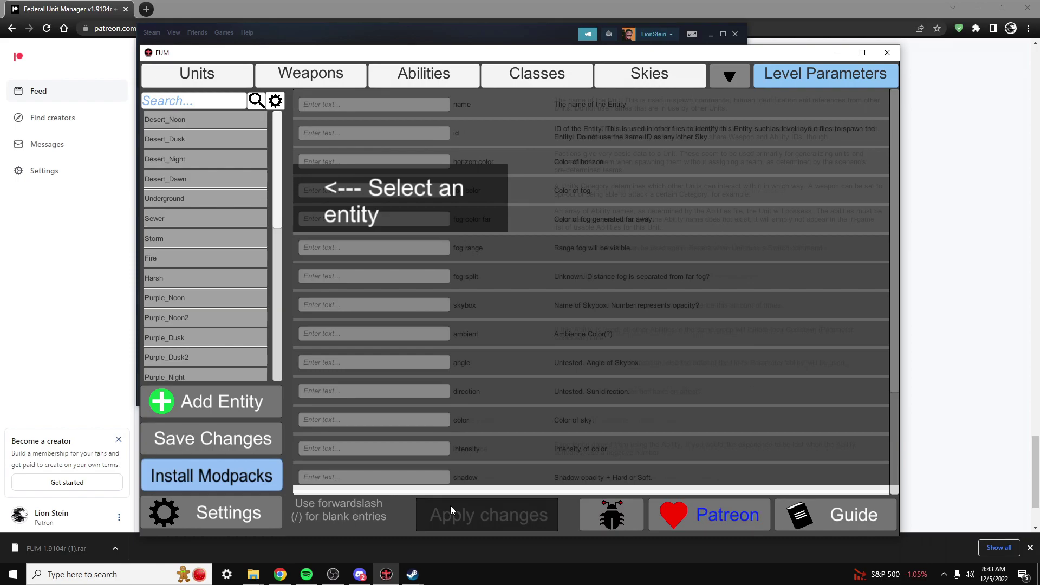
Switch via Steam to the Terran Command scenario editor, filter the units by "apc" and place one APC on the sand.
{"action": "mouse_move", "coordinate": [410, 580]}
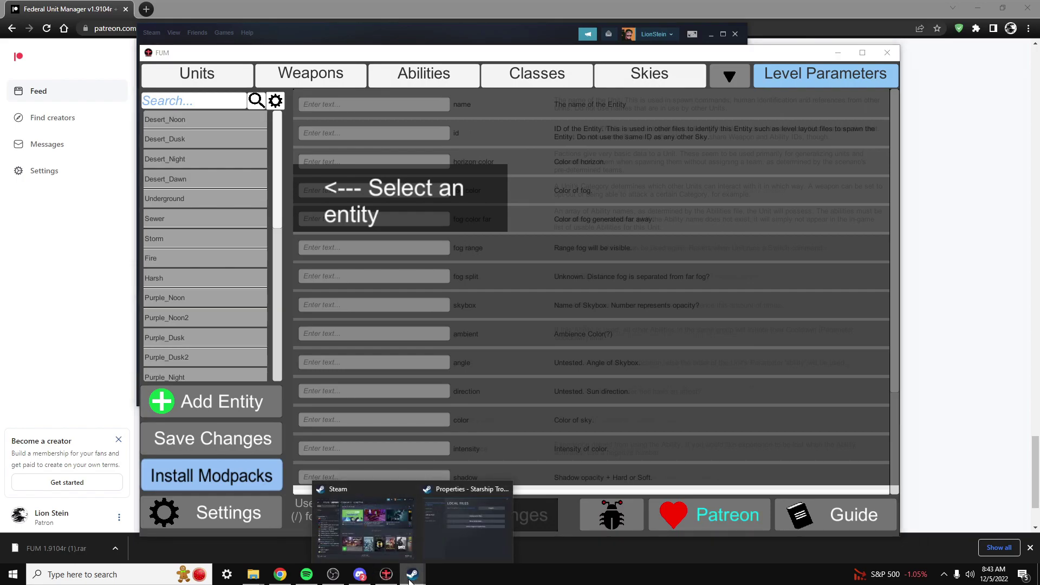
{"action": "left_click", "coordinate": [405, 531]}
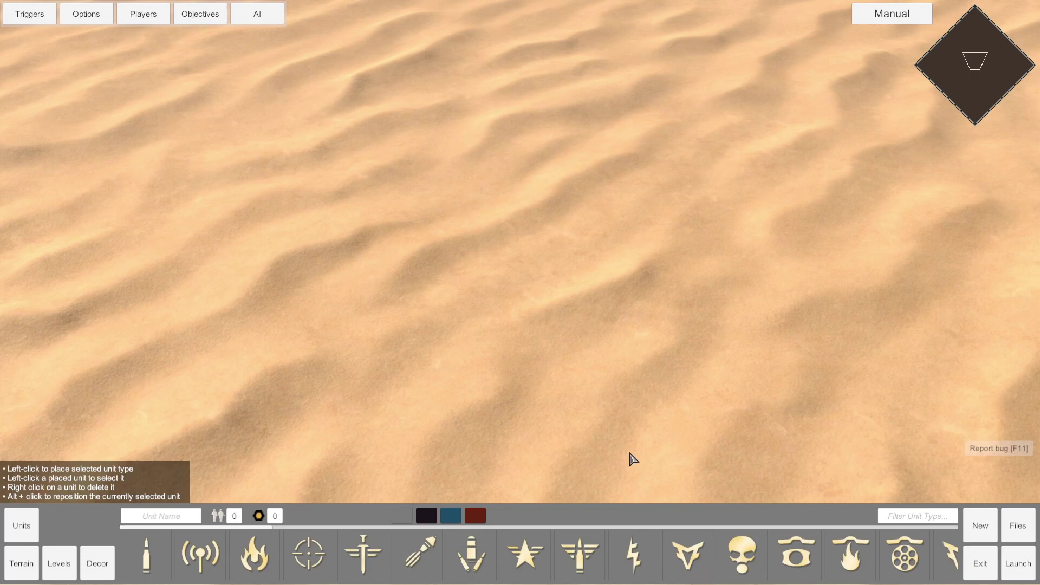
{"action": "left_click", "coordinate": [922, 519]}
{"action": "type", "text": "apc"}
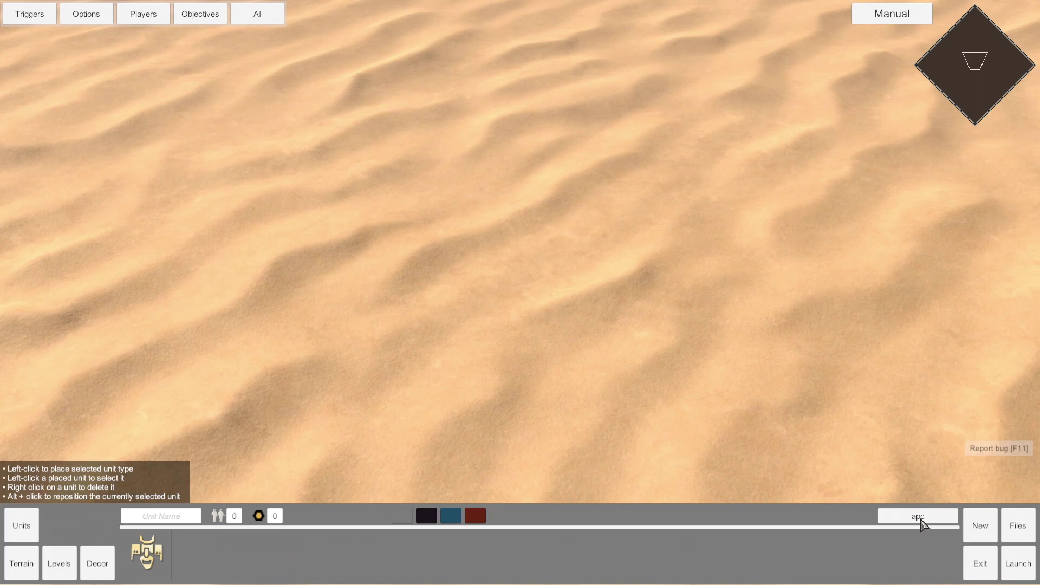
{"action": "left_click", "coordinate": [134, 558]}
{"action": "left_click", "coordinate": [418, 272]}
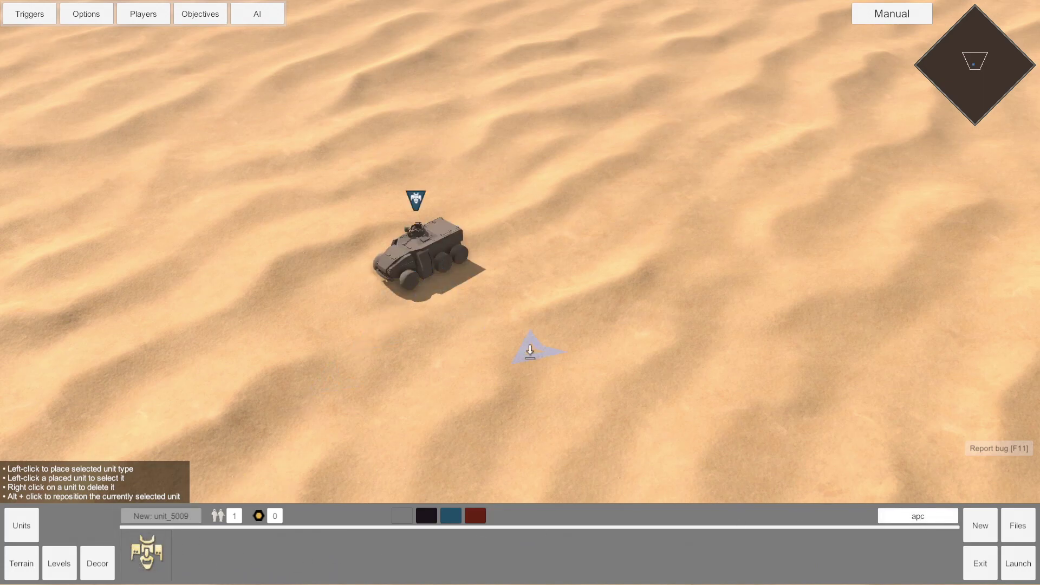